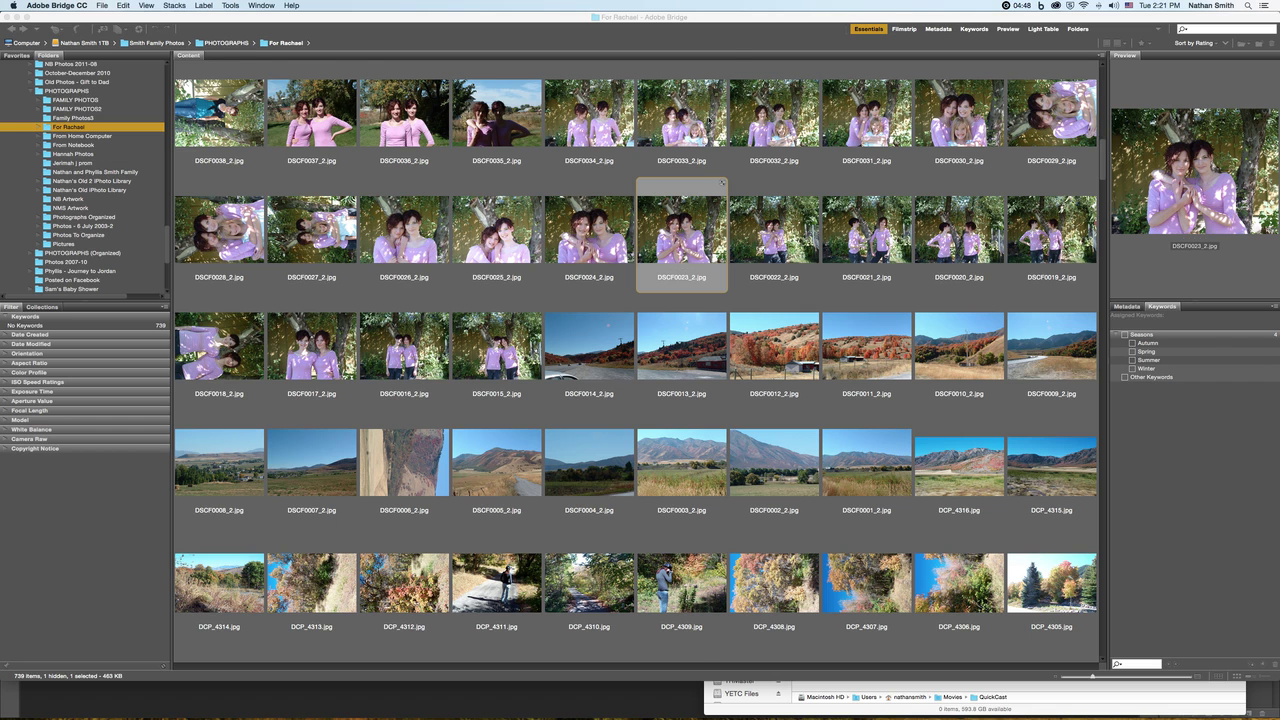
Select the photo DSCF0033_2.jpg of the three girls in the For Rachael folder
{"action": "left_click", "coordinate": [722, 183]}
{"action": "key", "text": "Up"}
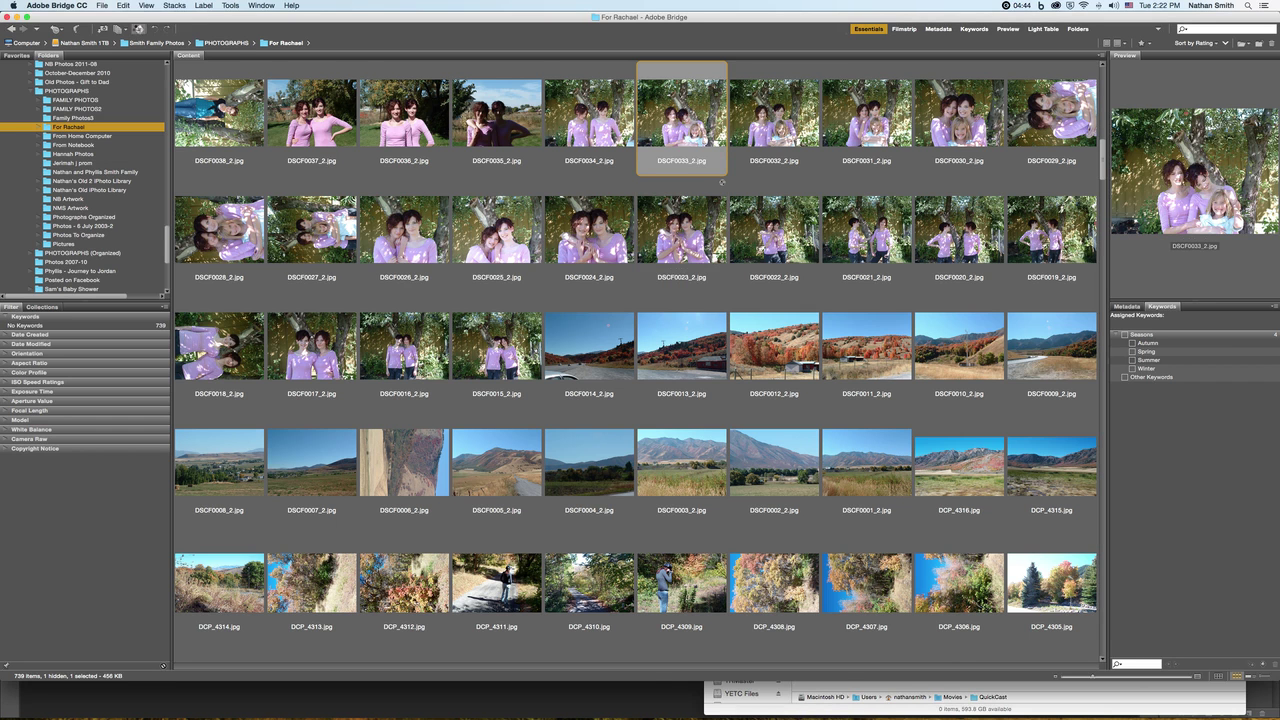
Open DSCF0033_2.jpg in Camera Raw and set Whites -60, Highlights -52, Shadows +62
{"action": "key", "text": "super+r"}
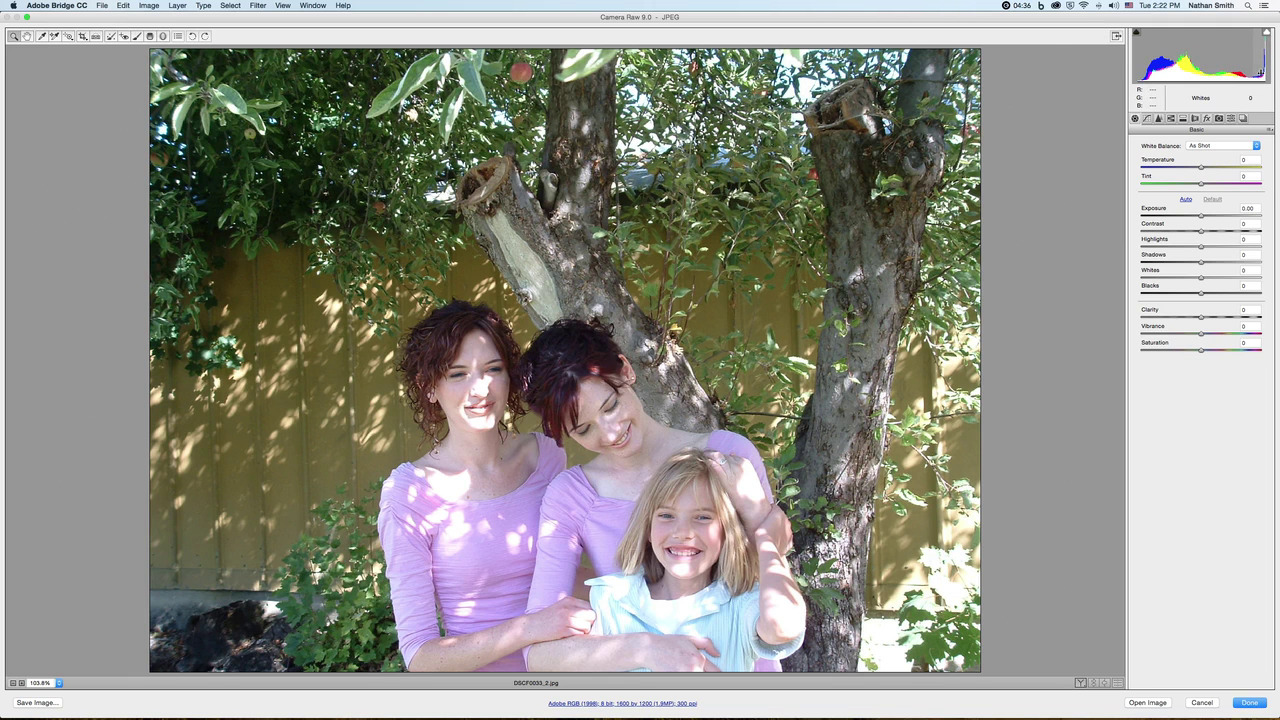
{"action": "left_click_drag", "start_coordinate": [1257, 74], "coordinate": [1216, 72]}
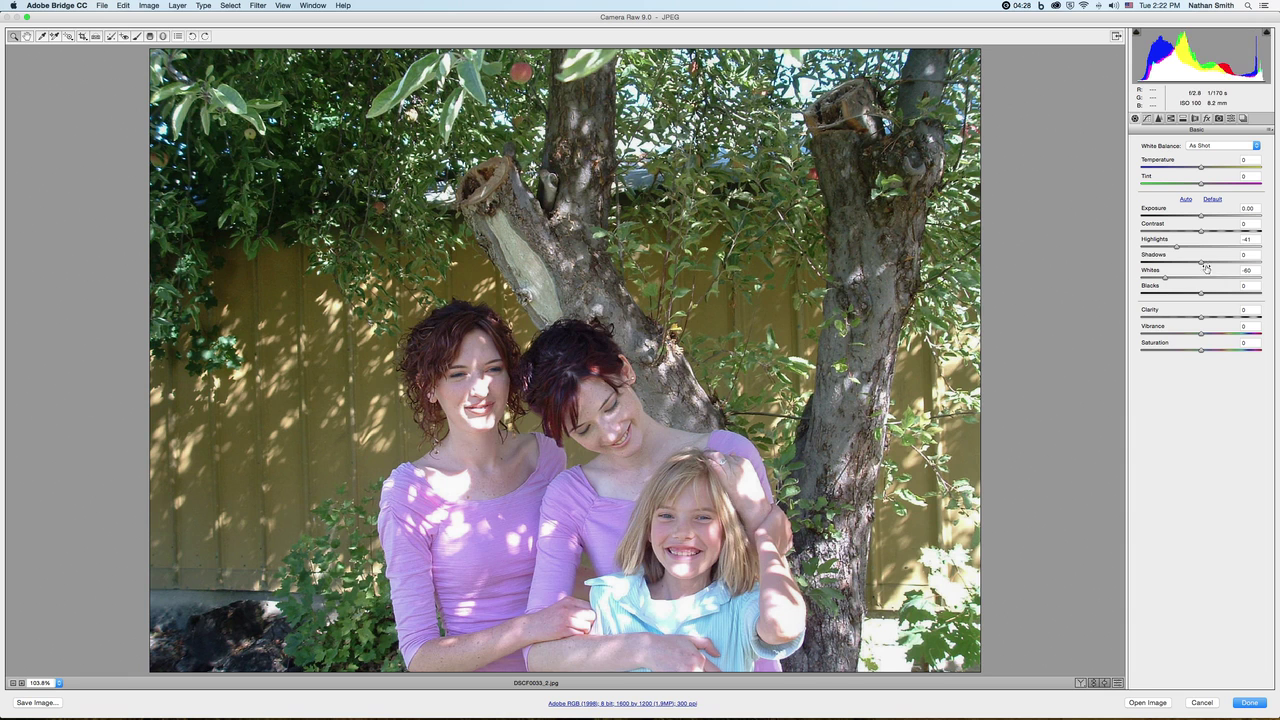
{"action": "left_click_drag", "start_coordinate": [1176, 248], "coordinate": [1238, 258]}
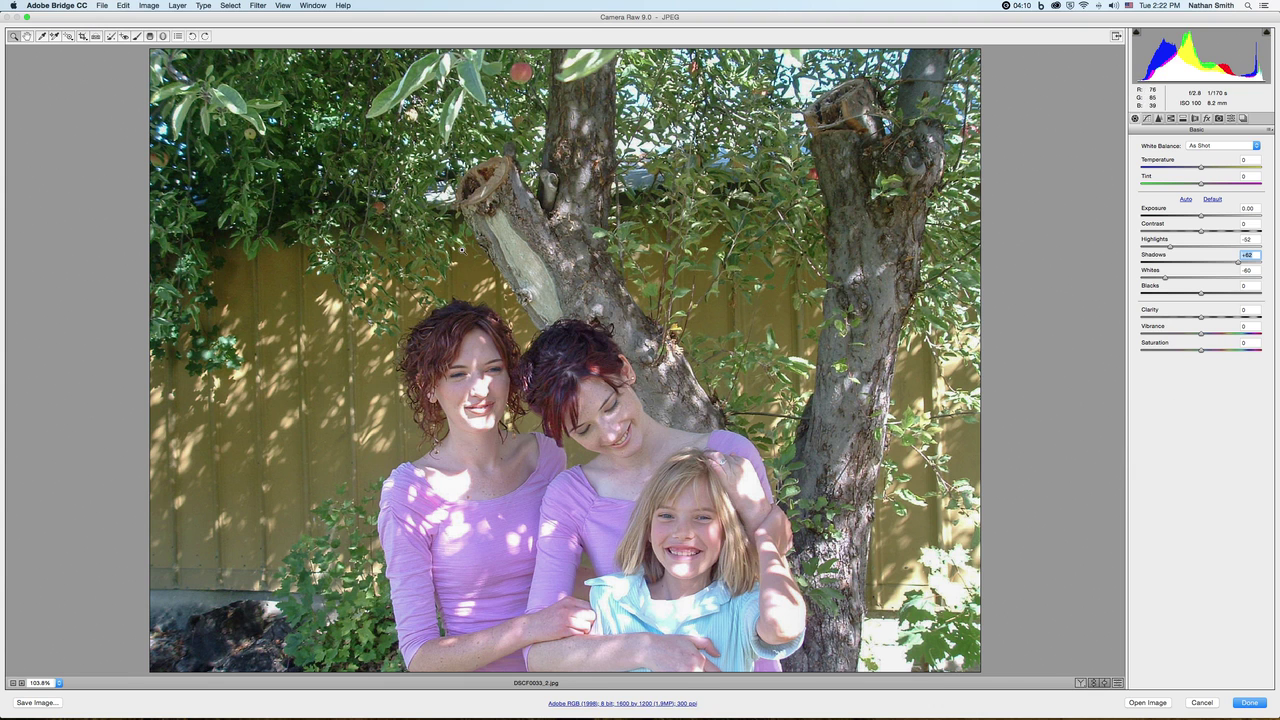
Draw a free-ratio (Normal) crop tightly around the three girls and apply it
{"action": "left_click", "coordinate": [83, 37]}
{"action": "left_click", "coordinate": [87, 38]}
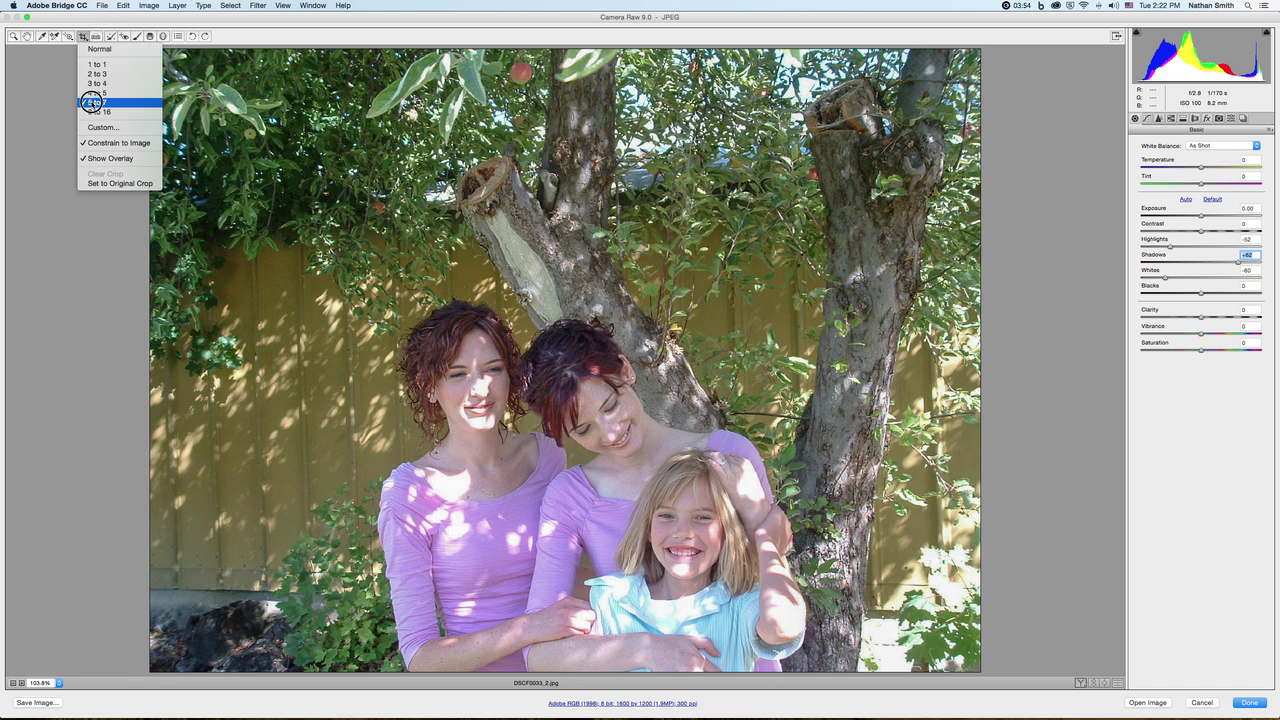
{"action": "left_click", "coordinate": [100, 49]}
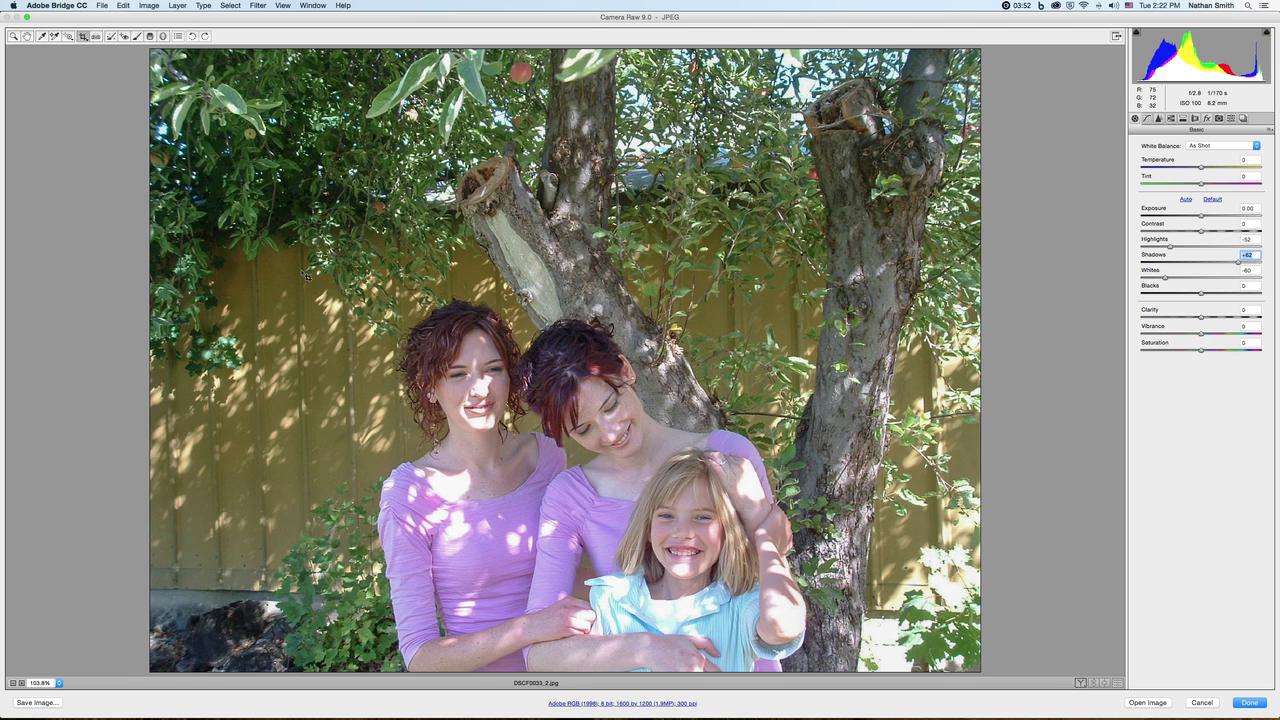
{"action": "left_click_drag", "start_coordinate": [319, 280], "coordinate": [835, 659]}
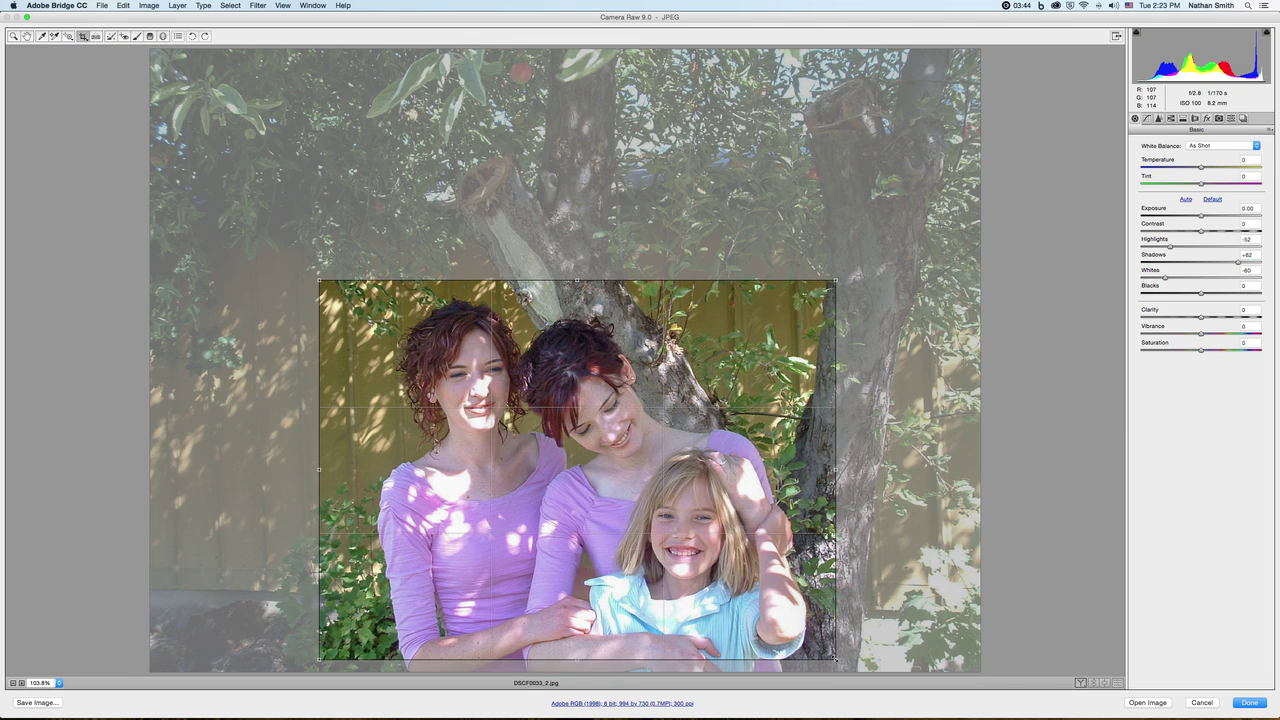
{"action": "key", "text": "z"}
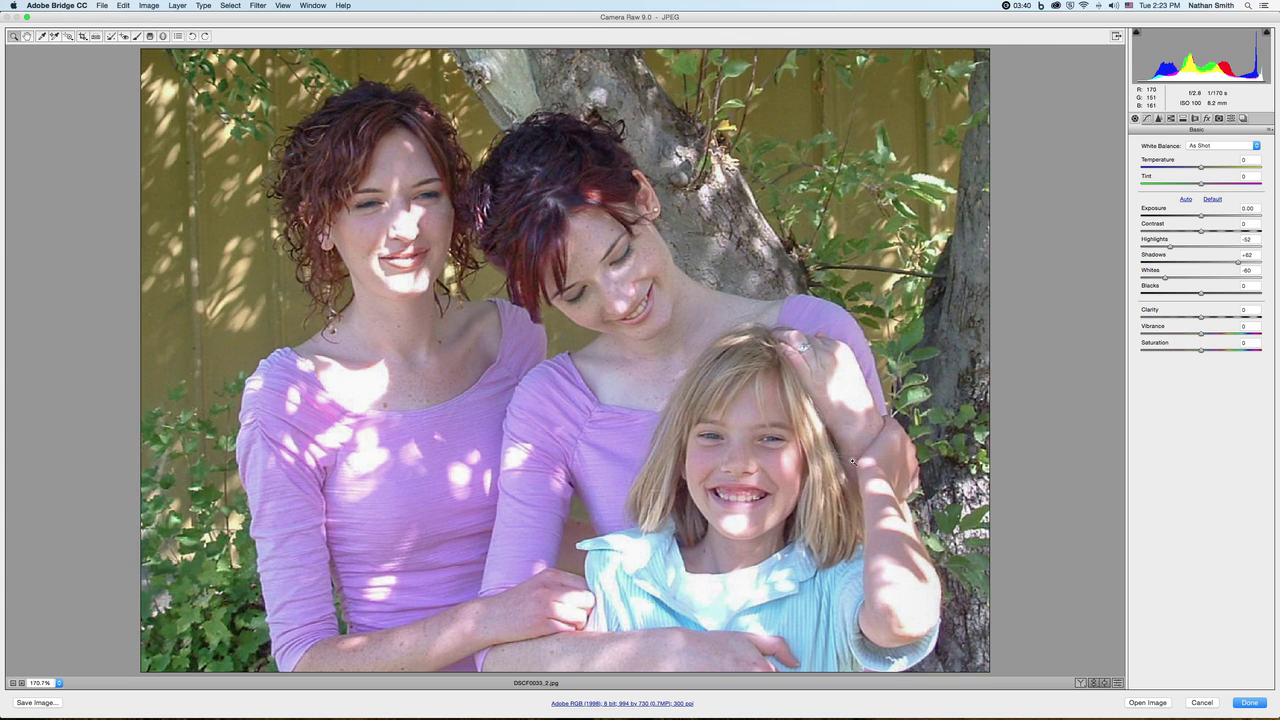
Review and recommit the crop, then finish editing and return to Bridge
{"action": "left_click", "coordinate": [83, 38]}
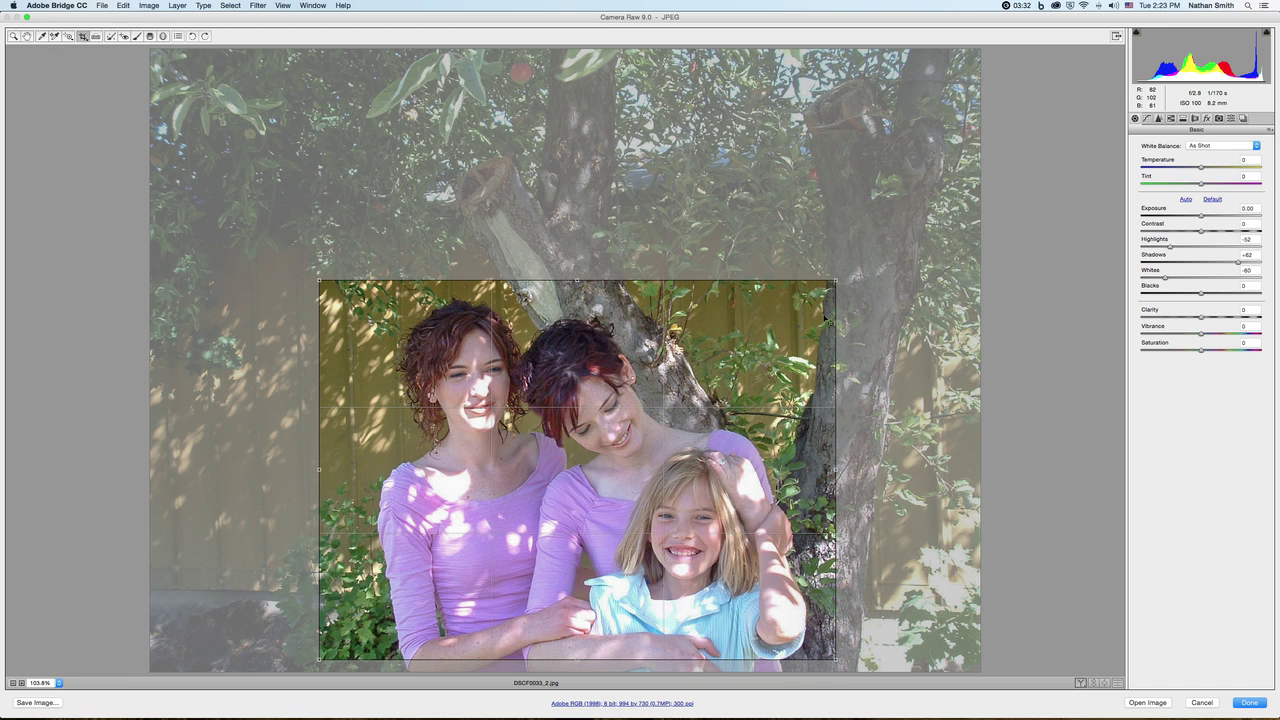
{"action": "key", "text": "z"}
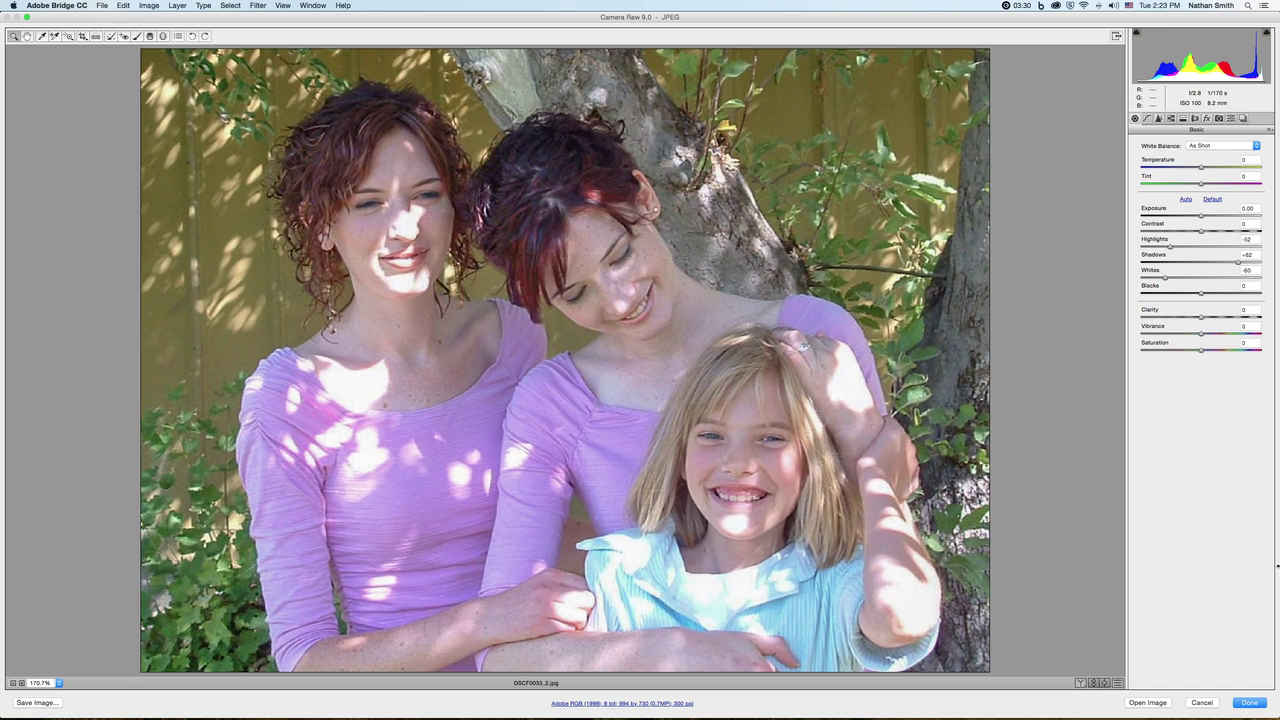
{"action": "left_click", "coordinate": [1249, 704]}
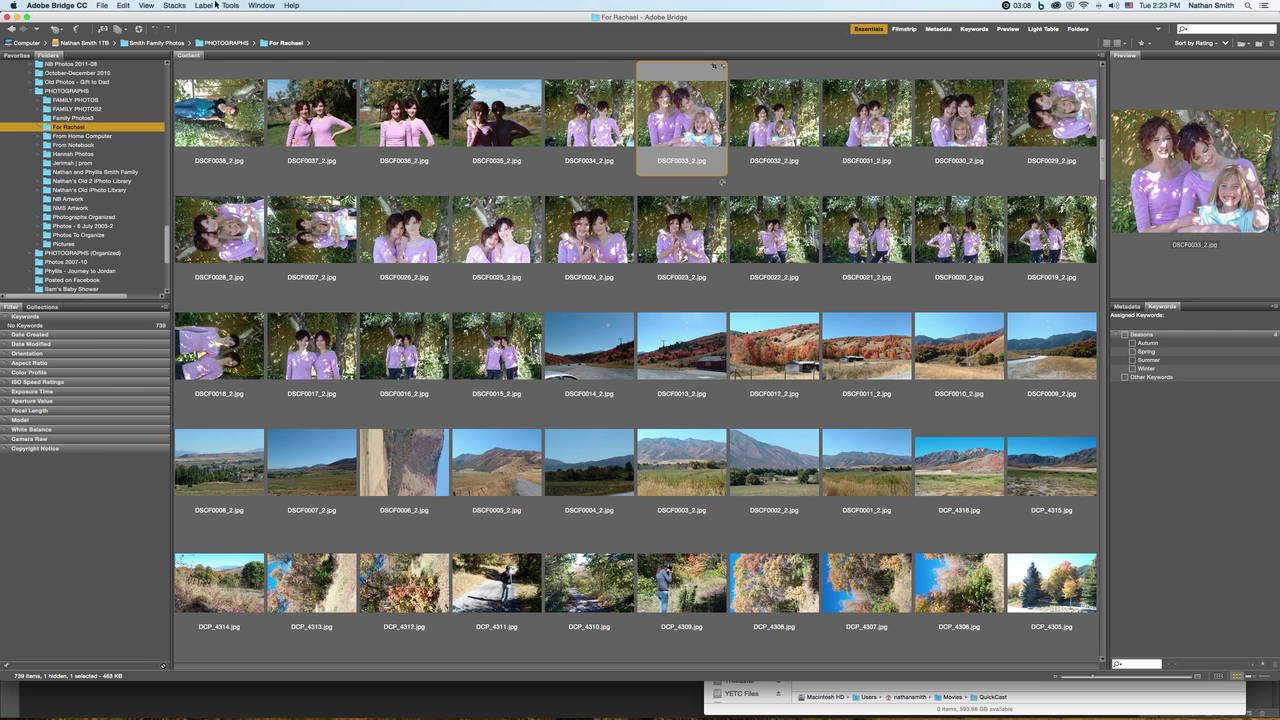
Reopen the cropped DSCF0033_2.jpg in Camera Raw from the Bridge toolbar
{"action": "left_click", "coordinate": [139, 29]}
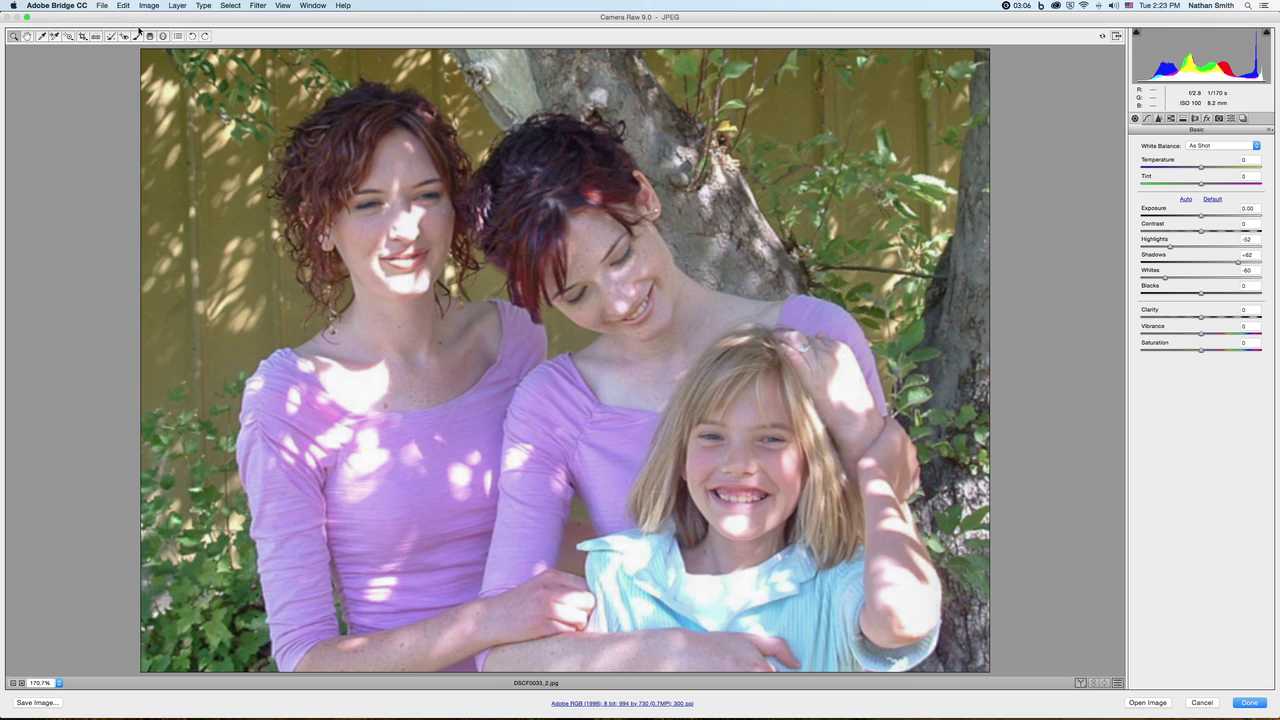
Widen the crop around the girls from 994 × 730 to 1113 × 797 pixels and apply it
{"action": "left_click", "coordinate": [83, 36]}
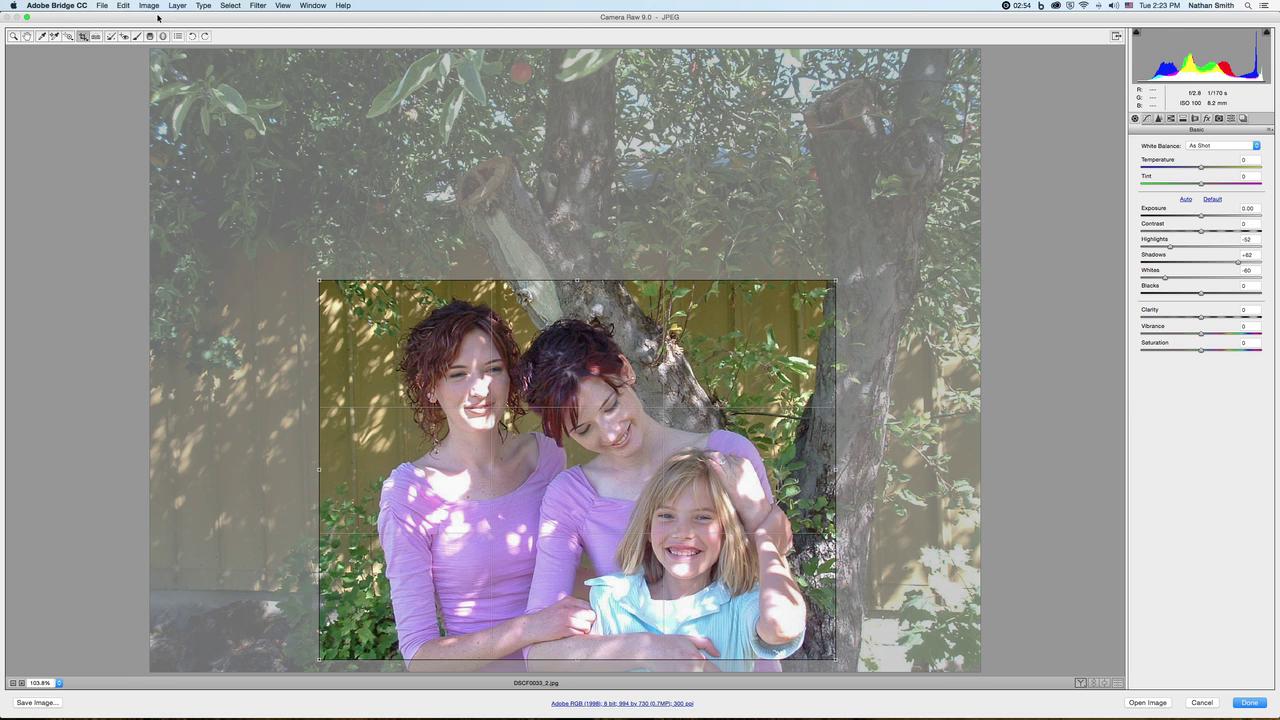
{"action": "left_click", "coordinate": [85, 37]}
{"action": "left_click_drag", "start_coordinate": [84, 36], "coordinate": [129, 159]}
{"action": "left_click_drag", "start_coordinate": [84, 36], "coordinate": [114, 158]}
{"action": "mouse_move", "coordinate": [497, 413]}
{"action": "left_mouse_down"}
{"action": "mouse_move", "coordinate": [481, 381]}
{"action": "mouse_move", "coordinate": [494, 397]}
{"action": "left_mouse_up"}
{"action": "left_click_drag", "start_coordinate": [831, 264], "coordinate": [867, 245]}
{"action": "left_click_drag", "start_coordinate": [787, 319], "coordinate": [785, 318]}
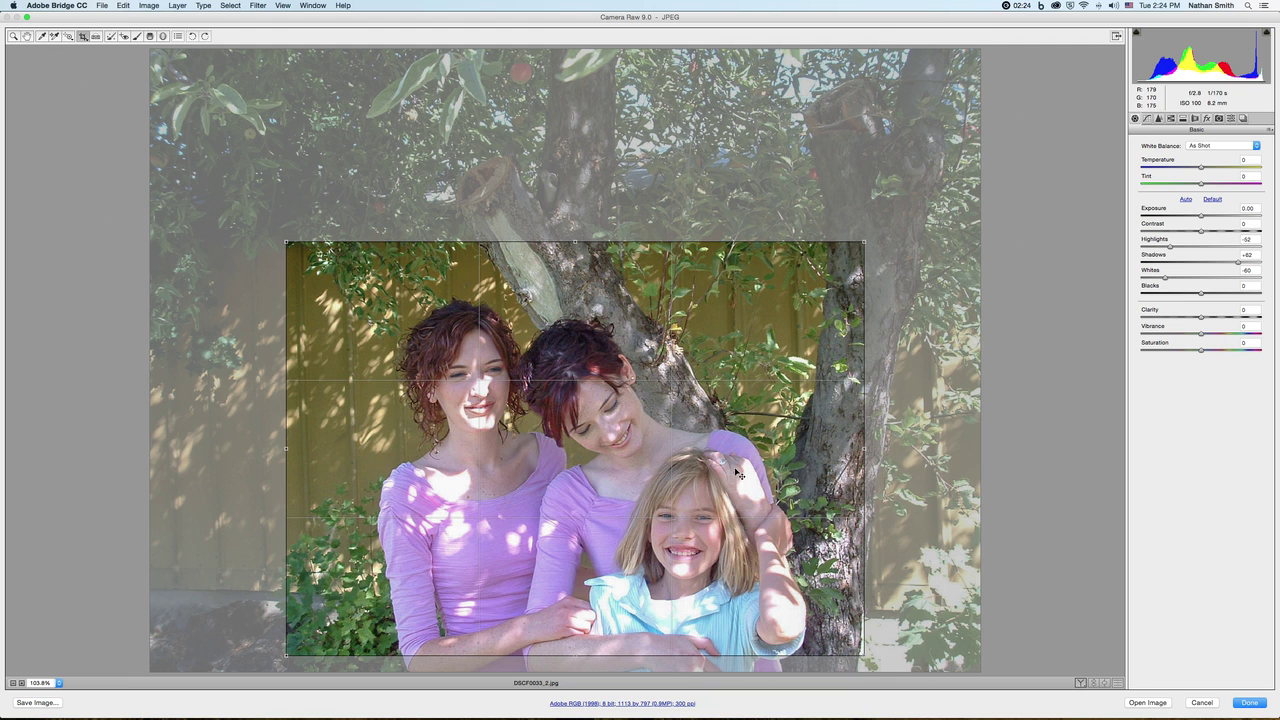
{"action": "left_click_drag", "start_coordinate": [727, 448], "coordinate": [729, 455]}
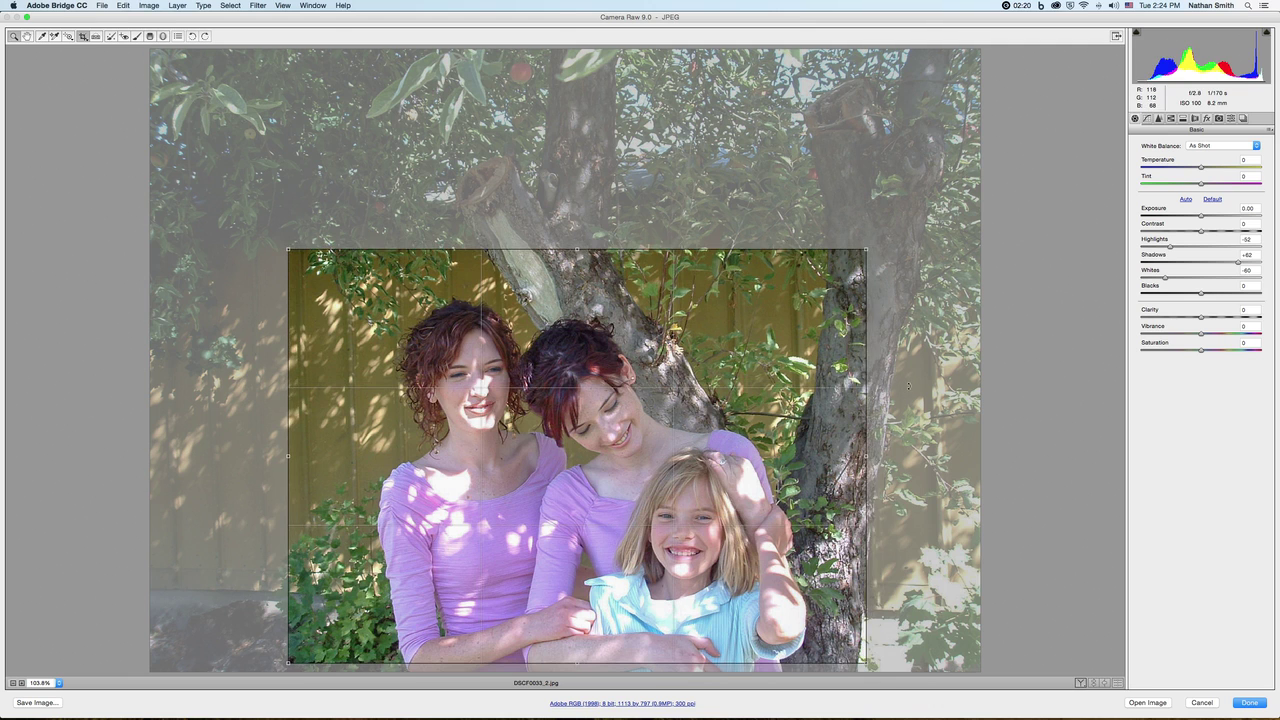
{"action": "key", "text": "Return"}
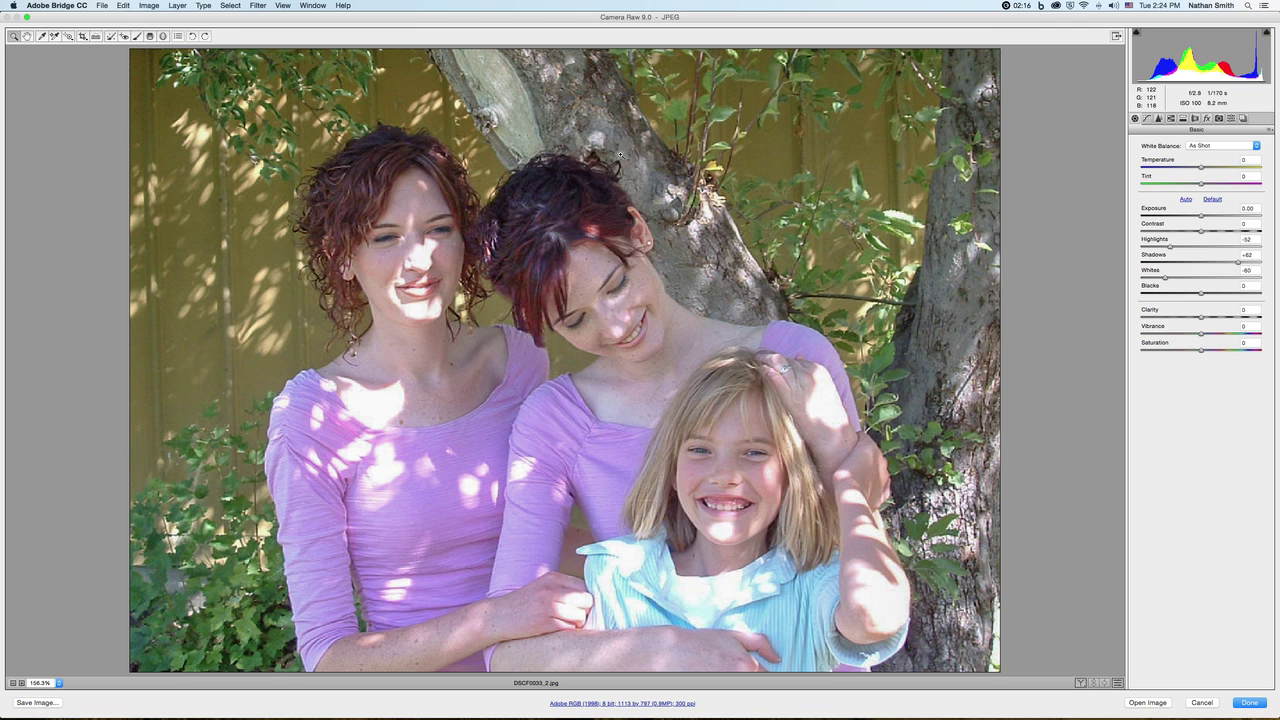
Tilt the crop frame around the girls and trim it to 1103 × 664 pixels
{"action": "left_click", "coordinate": [84, 36]}
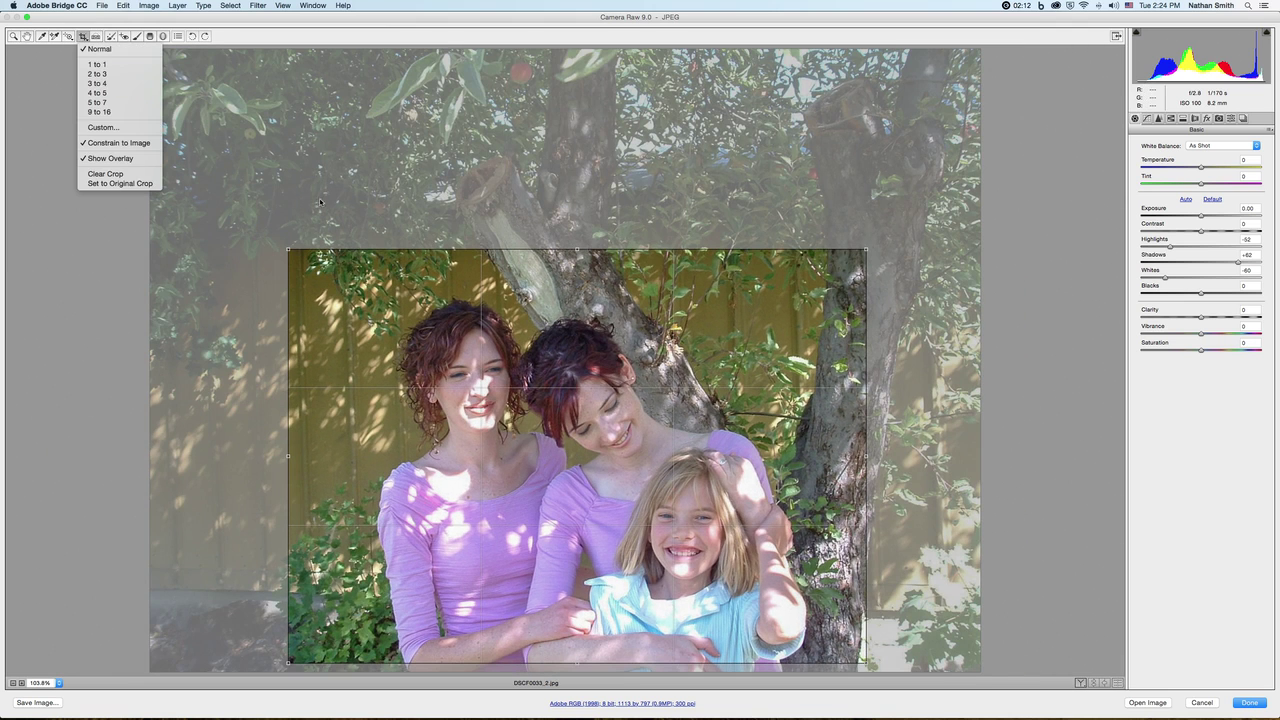
{"action": "left_click", "coordinate": [318, 196]}
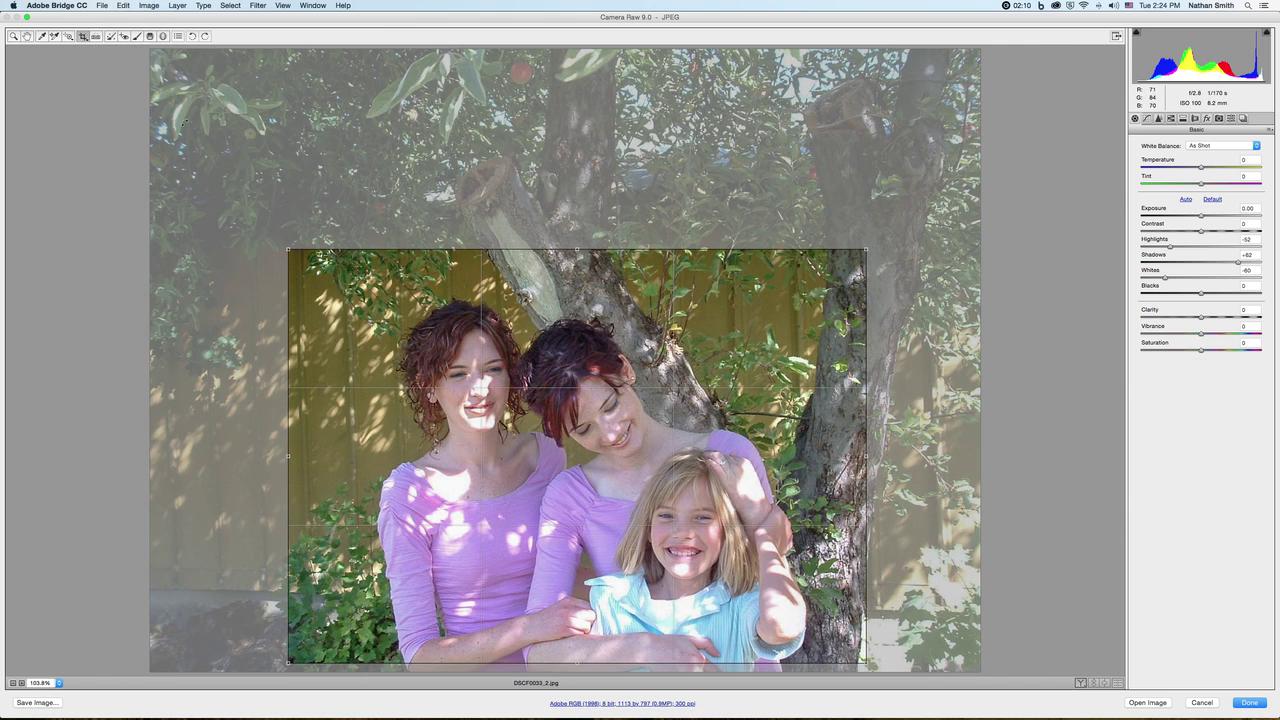
{"action": "left_click", "coordinate": [84, 36]}
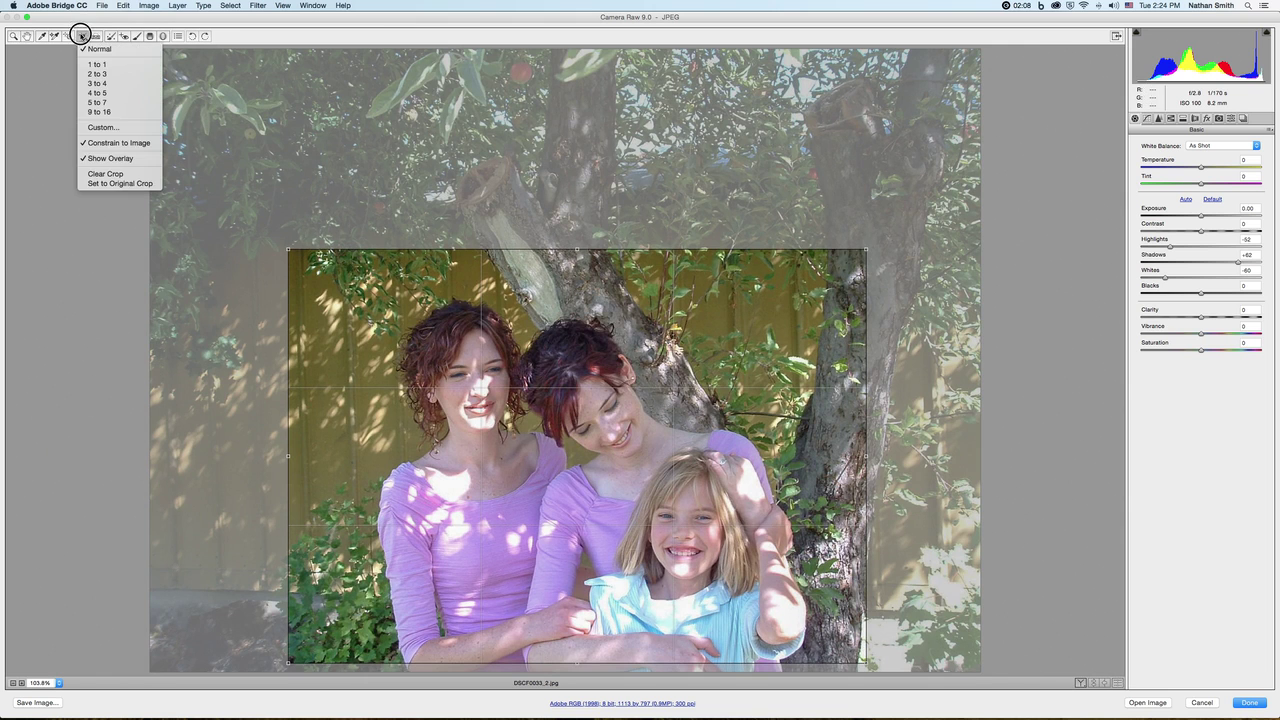
{"action": "left_click", "coordinate": [310, 176]}
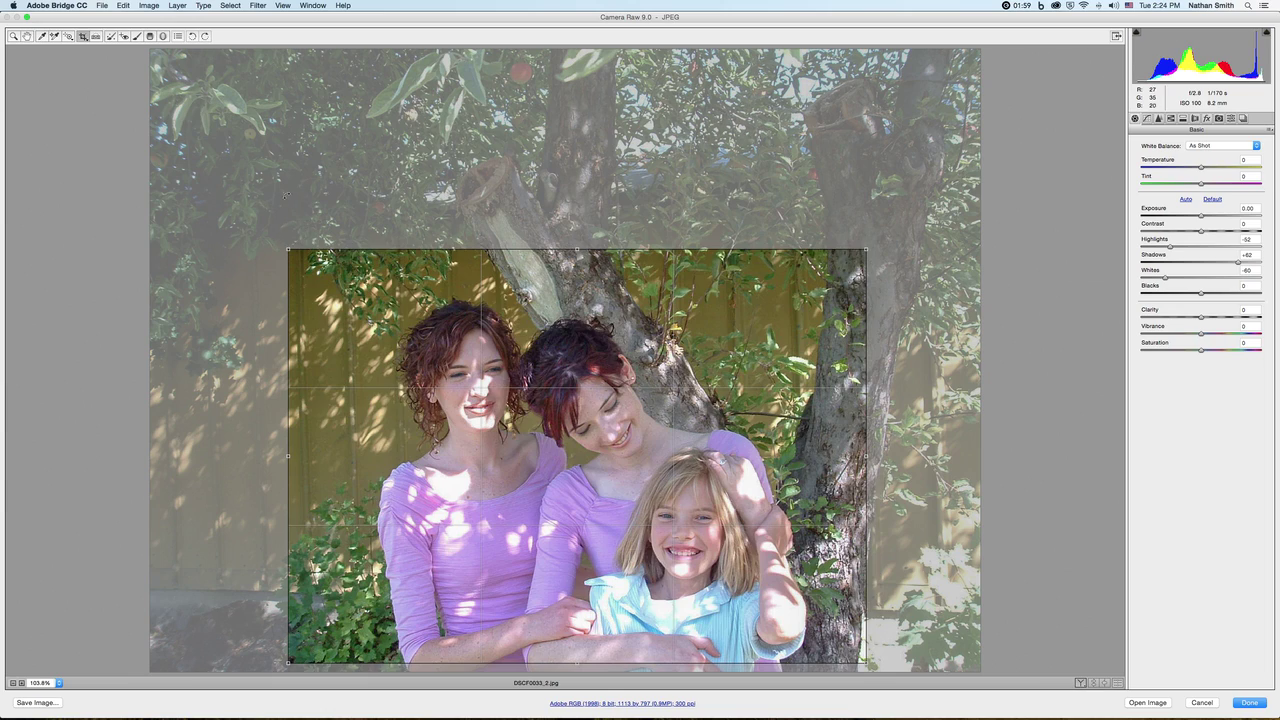
{"action": "left_click_drag", "start_coordinate": [279, 237], "coordinate": [223, 103]}
{"action": "left_click_drag", "start_coordinate": [263, 208], "coordinate": [228, 248]}
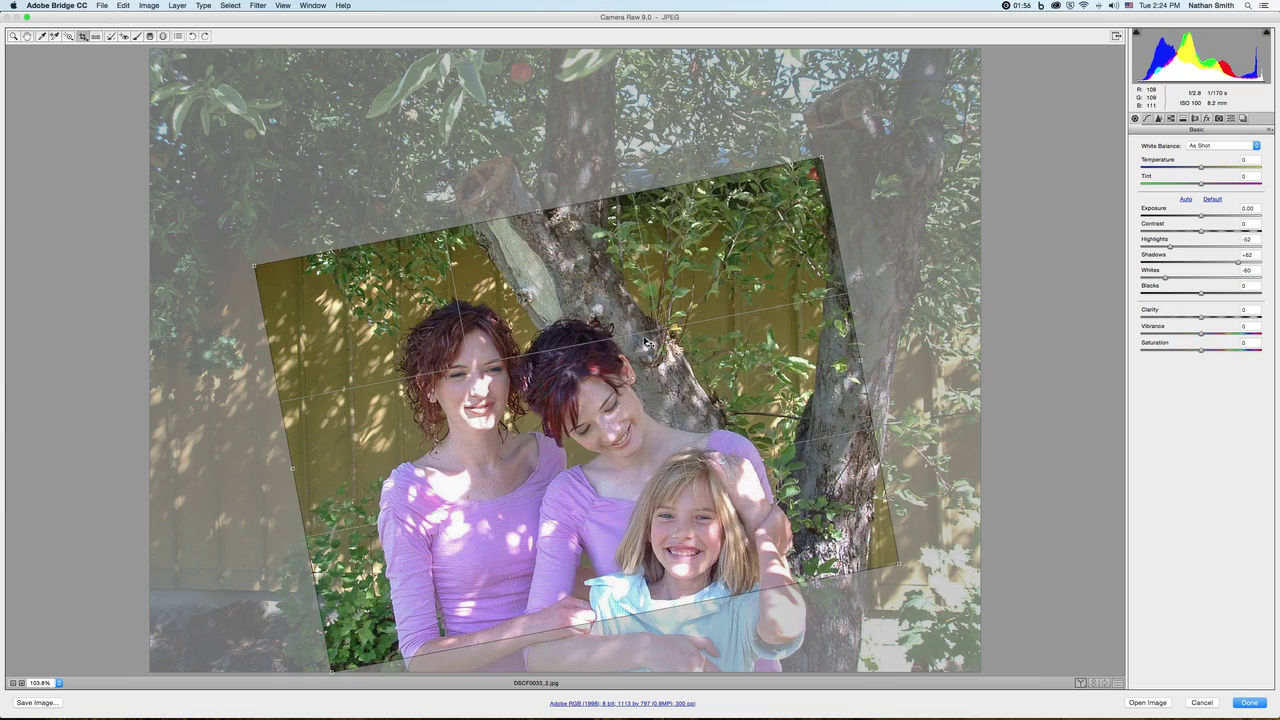
{"action": "left_click_drag", "start_coordinate": [893, 339], "coordinate": [862, 460]}
{"action": "left_click_drag", "start_coordinate": [762, 446], "coordinate": [776, 446]}
{"action": "left_click_drag", "start_coordinate": [343, 158], "coordinate": [338, 230]}
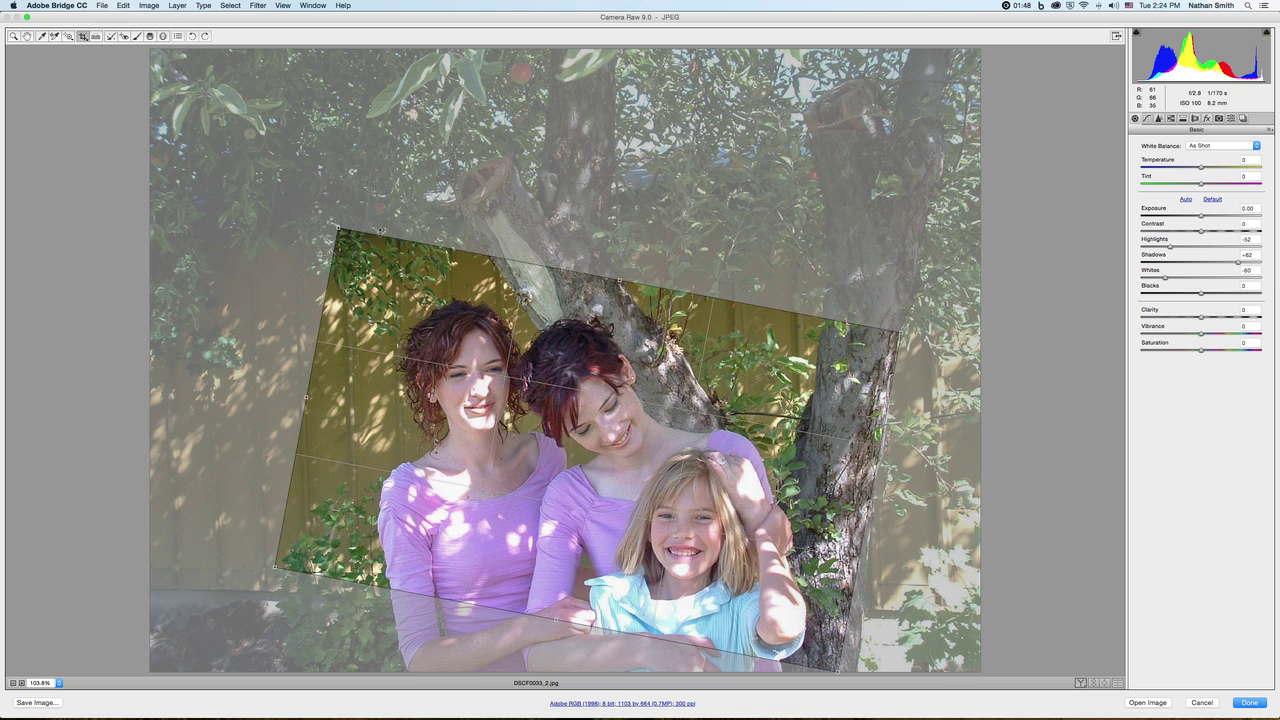
{"action": "key", "text": "z"}
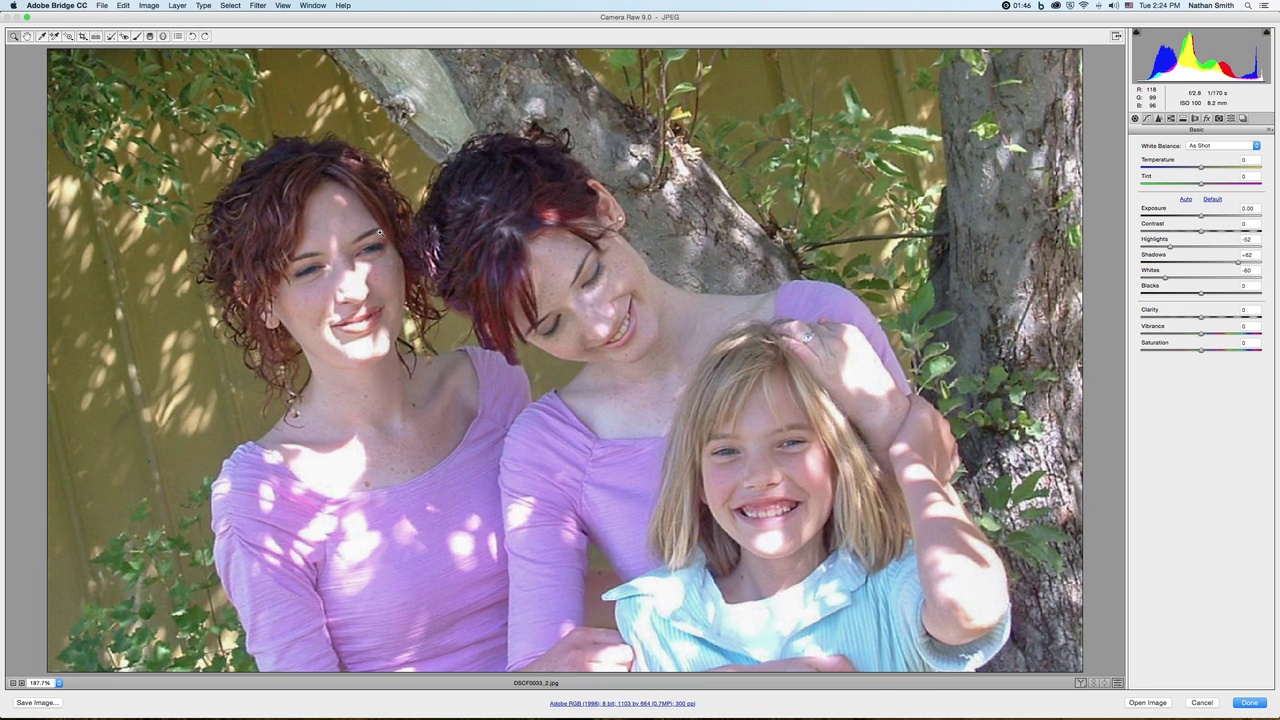